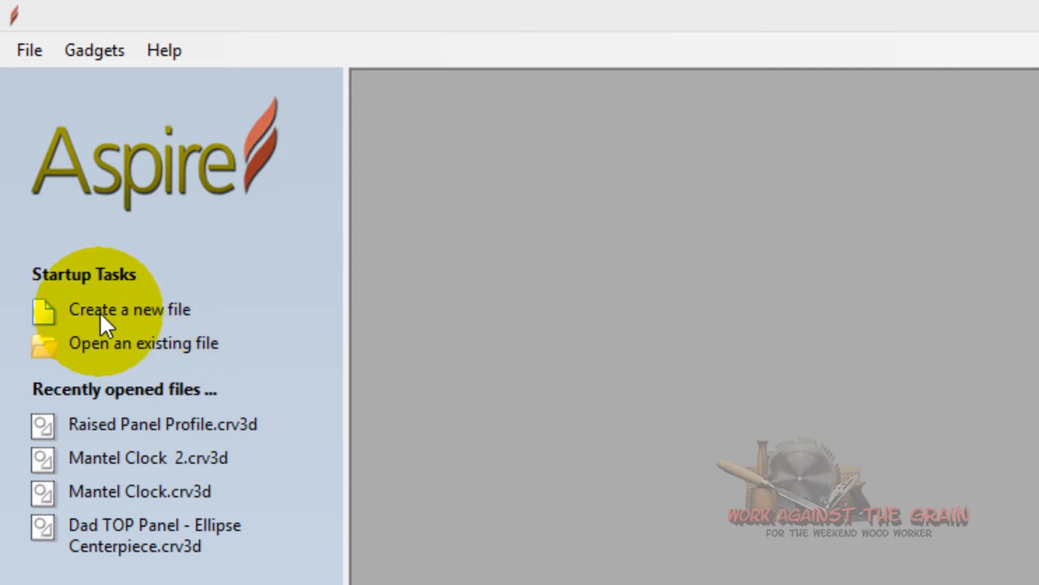
Step: Create a new 20 by 15 inch job, 0.75 inches thick, with Very High modeling resolution and Medium Wood appearance
{"action": "left_click", "coordinate": [100, 313]}
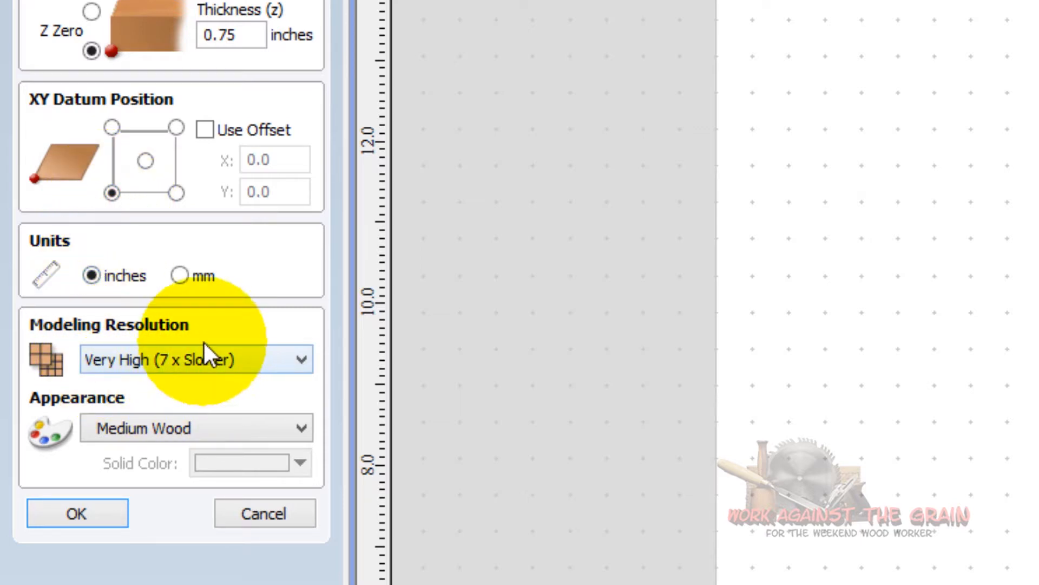
{"action": "left_click", "coordinate": [302, 427]}
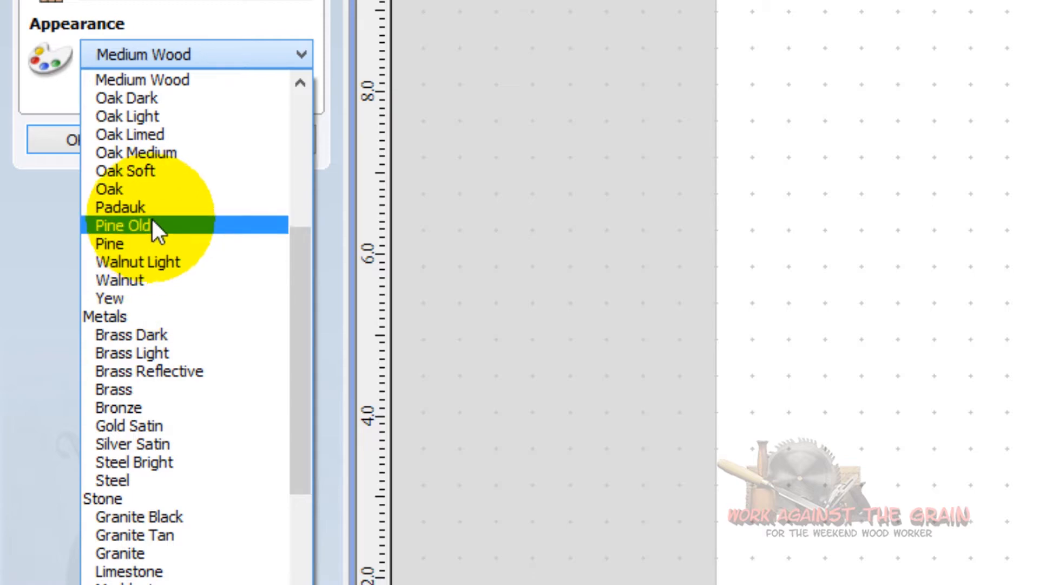
{"action": "left_click", "coordinate": [156, 79]}
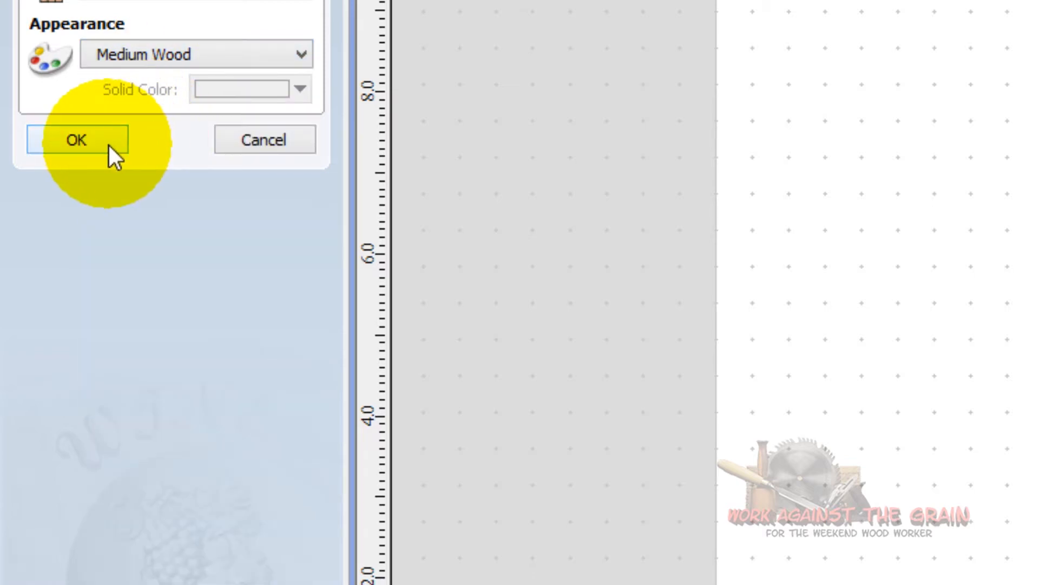
{"action": "left_click", "coordinate": [110, 145]}
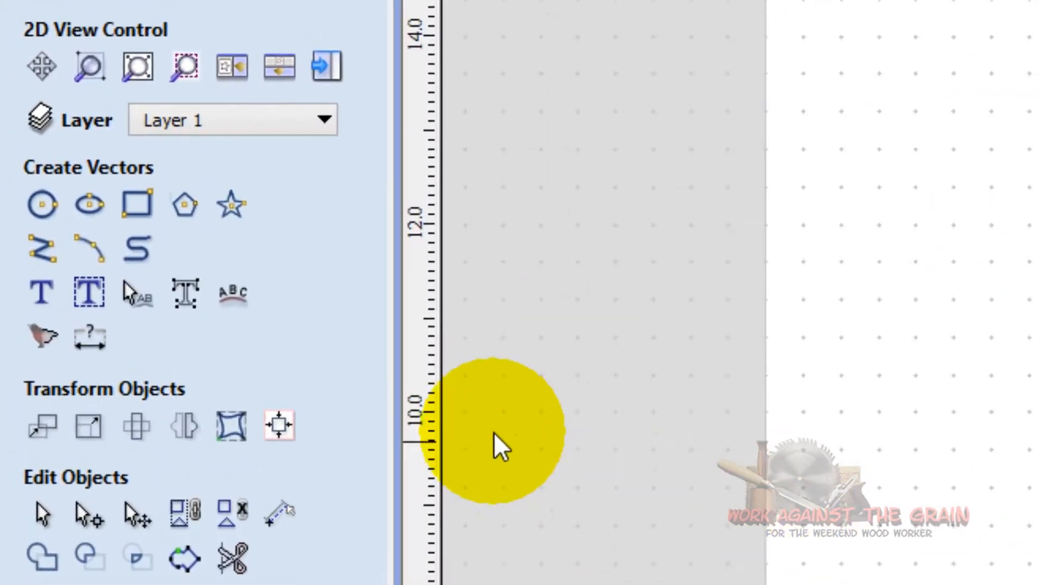
Step: Draw a square-cornered rectangle 14 inches wide and 6.375 inches high, anchored at X 0.0, Y 0.0
{"action": "left_click", "coordinate": [141, 207]}
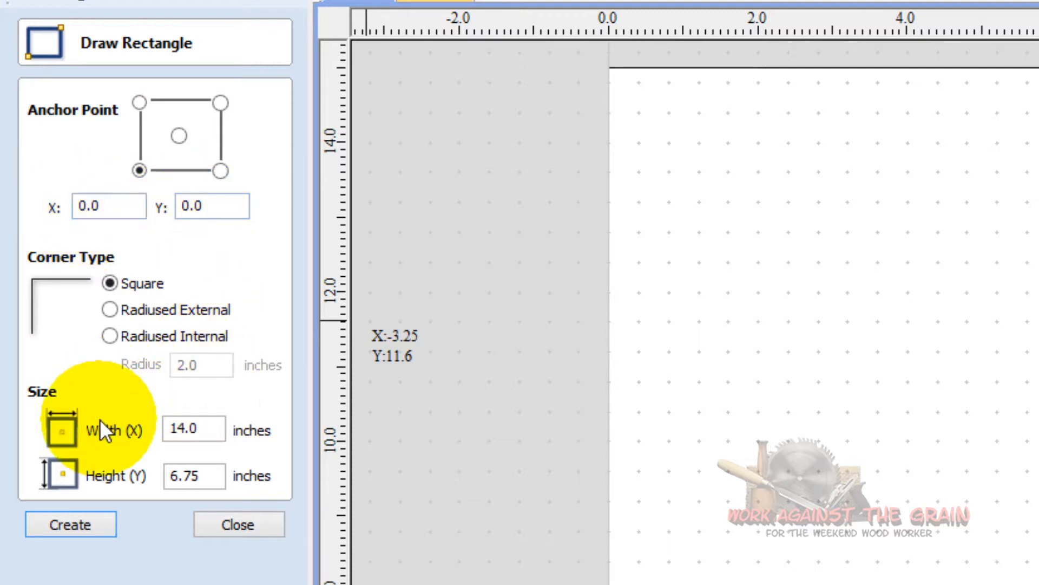
{"action": "left_click_drag", "start_coordinate": [210, 429], "coordinate": [156, 431]}
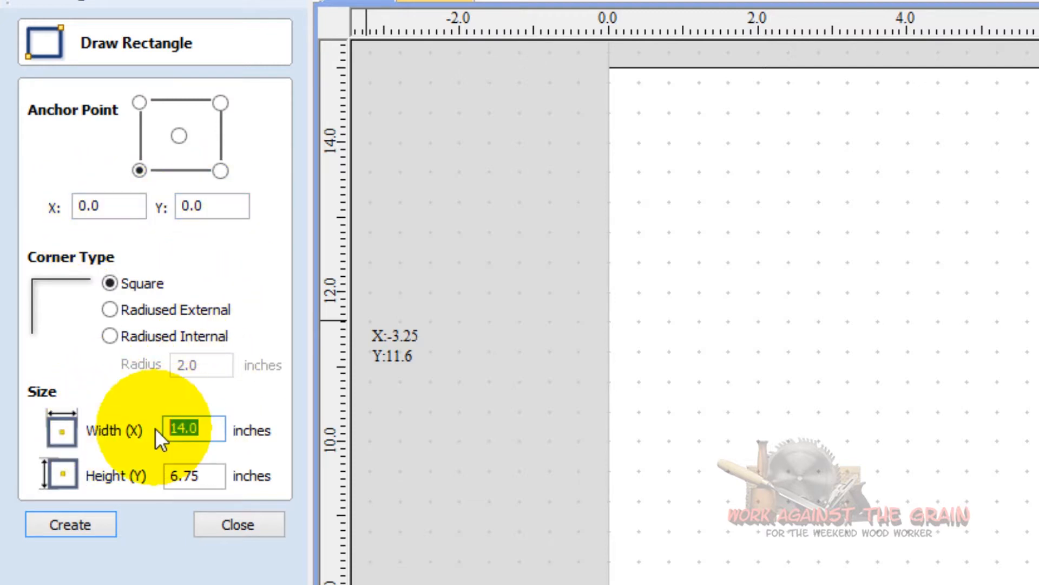
{"action": "type", "text": "14"}
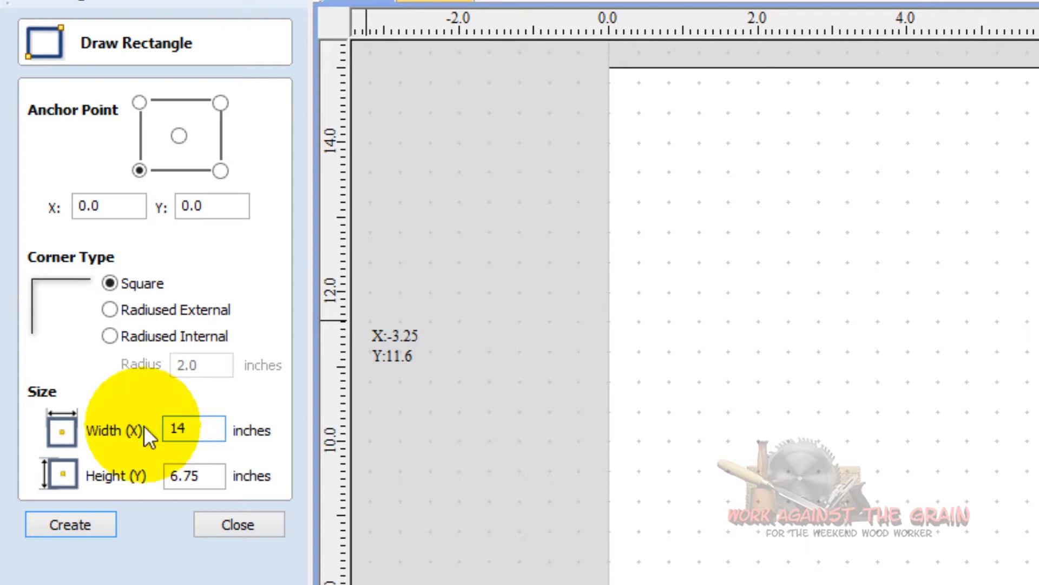
{"action": "left_click_drag", "start_coordinate": [210, 476], "coordinate": [140, 494]}
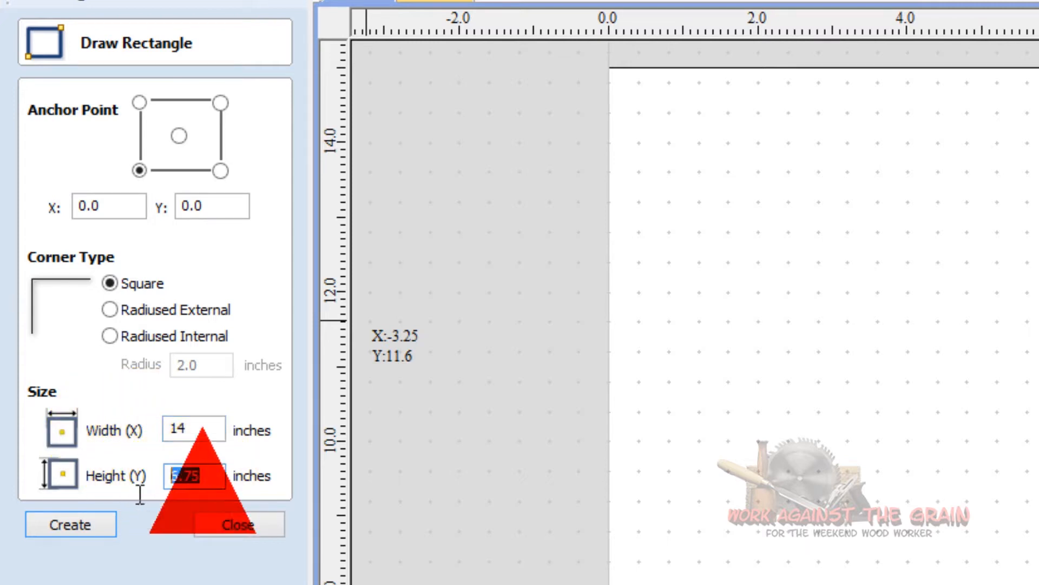
{"action": "type", "text": "6.375"}
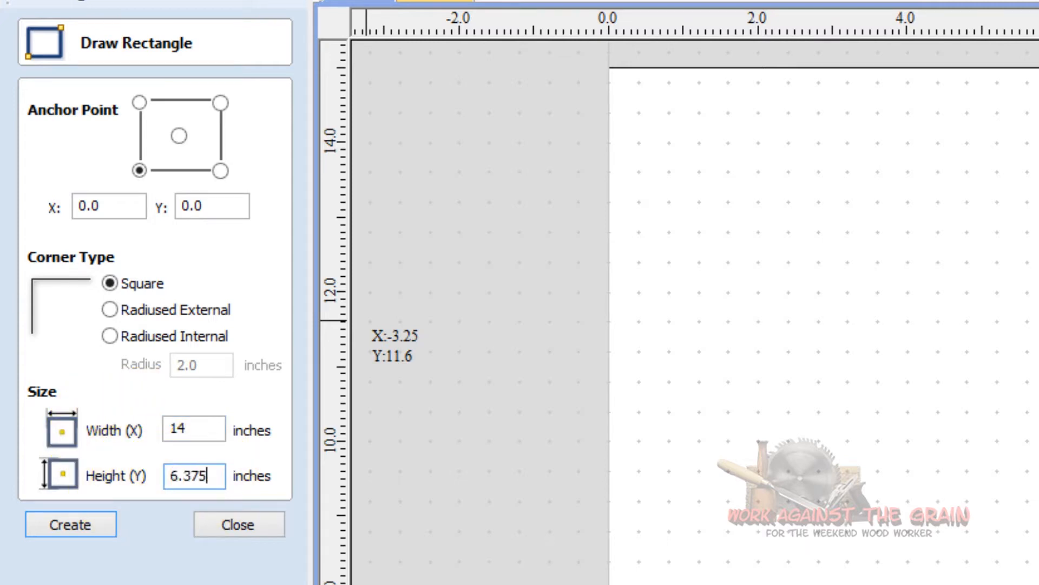
{"action": "left_click", "coordinate": [89, 528]}
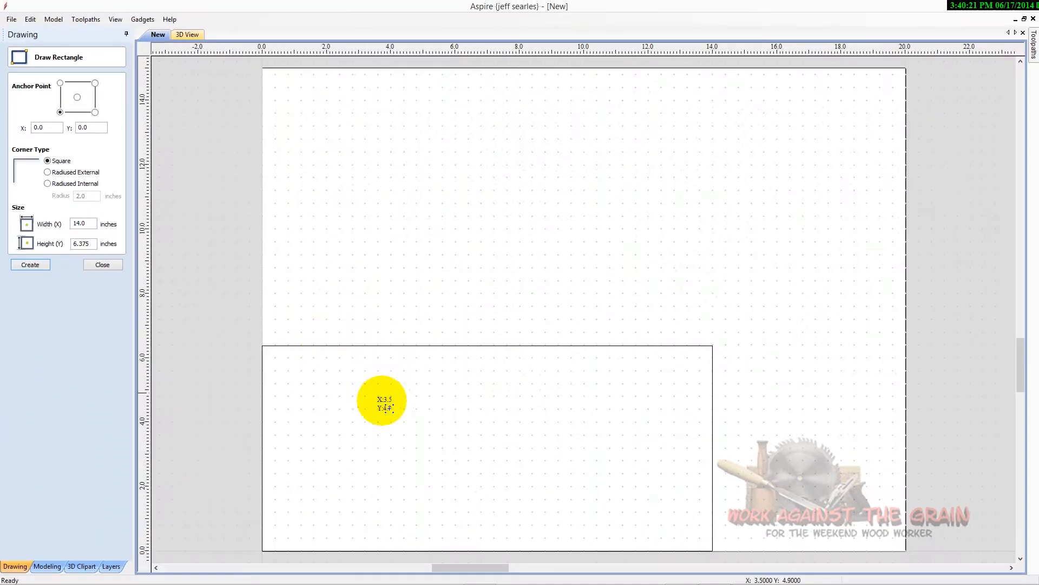
{"action": "left_click", "coordinate": [102, 265]}
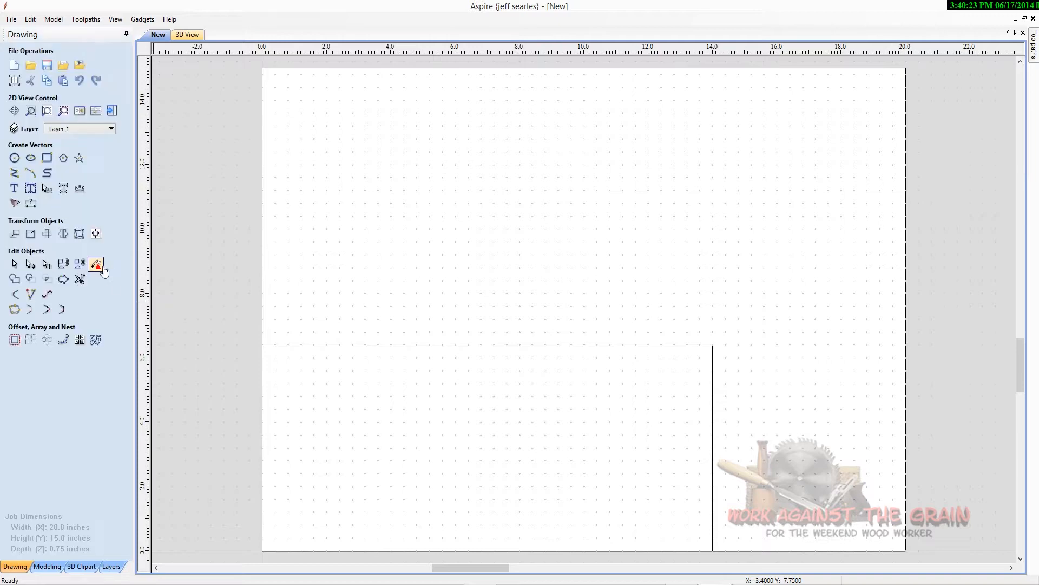
Step: Center the rectangle in the material both horizontally and vertically
{"action": "left_click", "coordinate": [396, 345]}
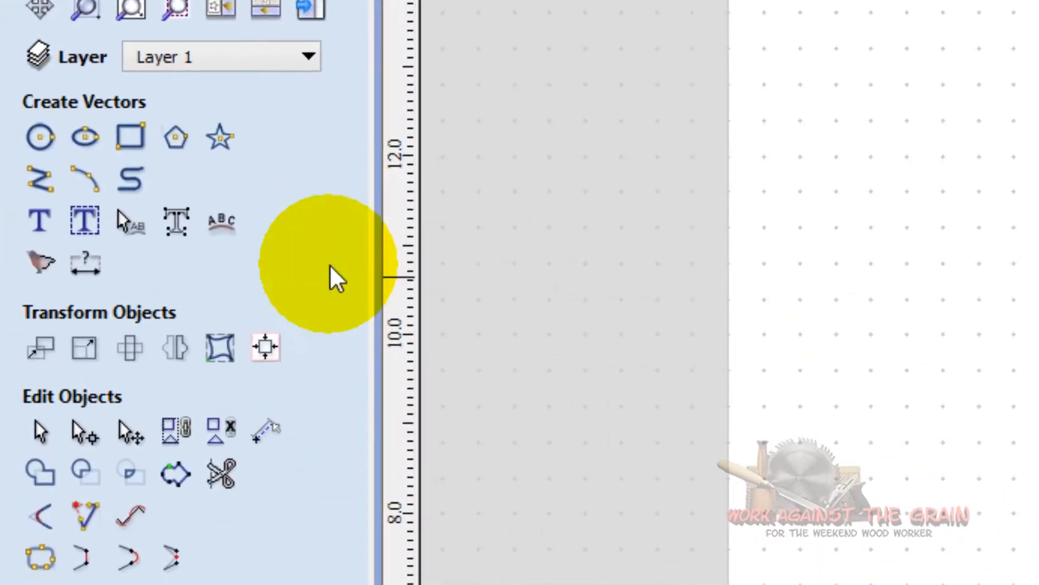
{"action": "left_click", "coordinate": [260, 343]}
{"action": "left_click", "coordinate": [200, 21]}
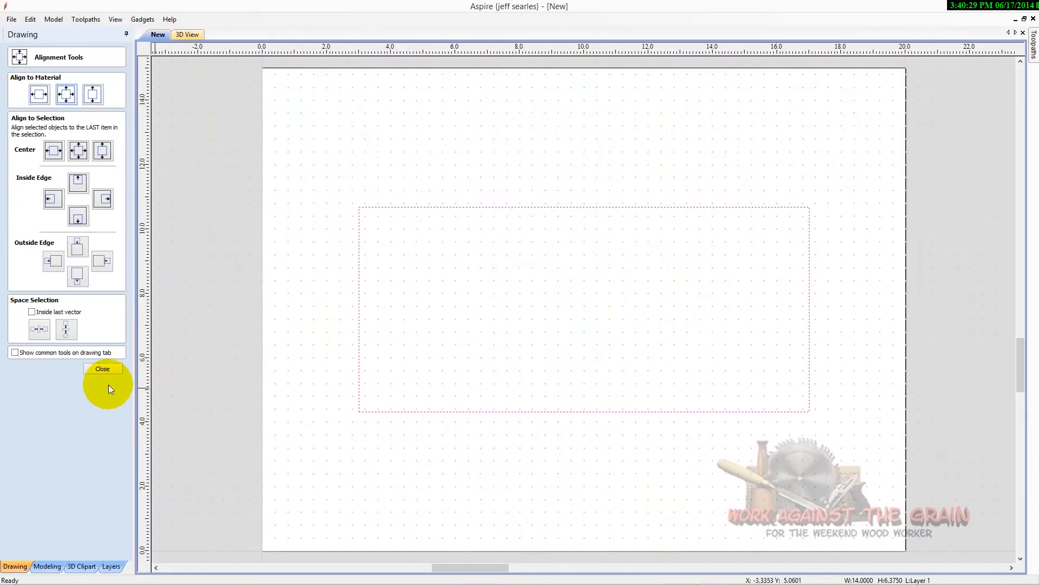
{"action": "left_click", "coordinate": [104, 370]}
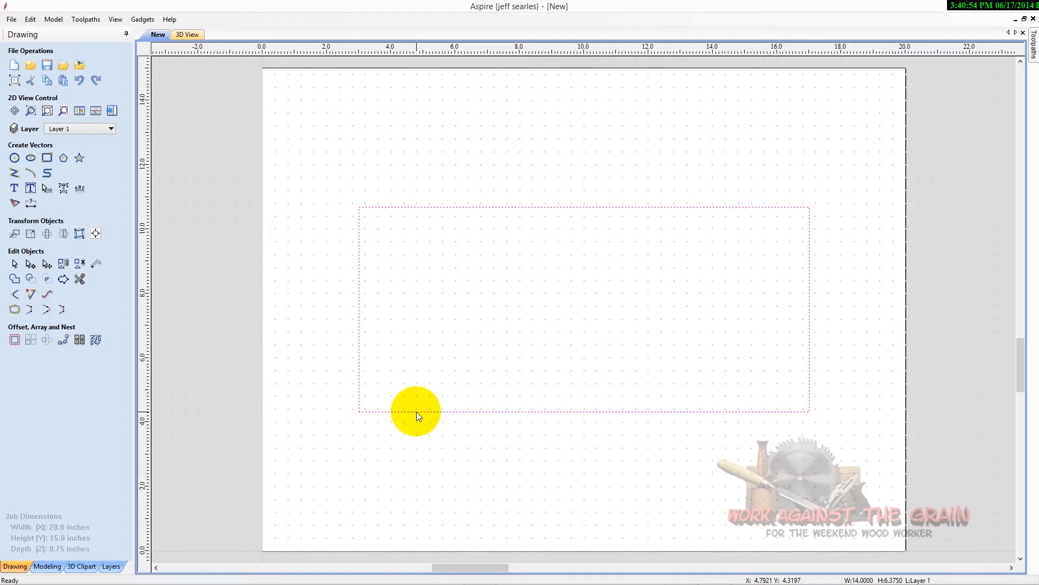
Step: Offset the rectangle inwards by 0.785 inches with sharp corners, keeping the original
{"action": "left_click", "coordinate": [417, 412]}
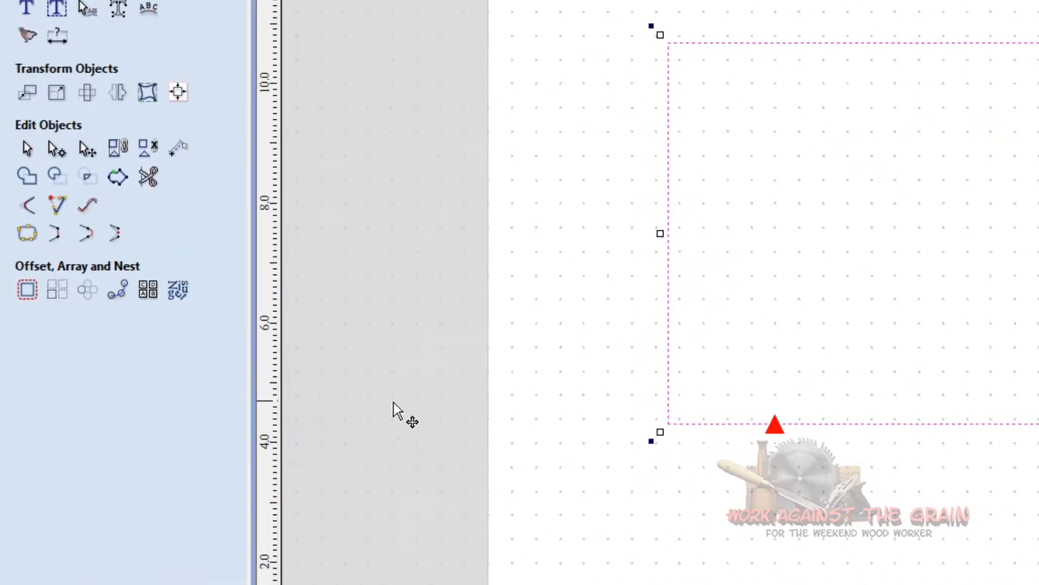
{"action": "left_click", "coordinate": [32, 294]}
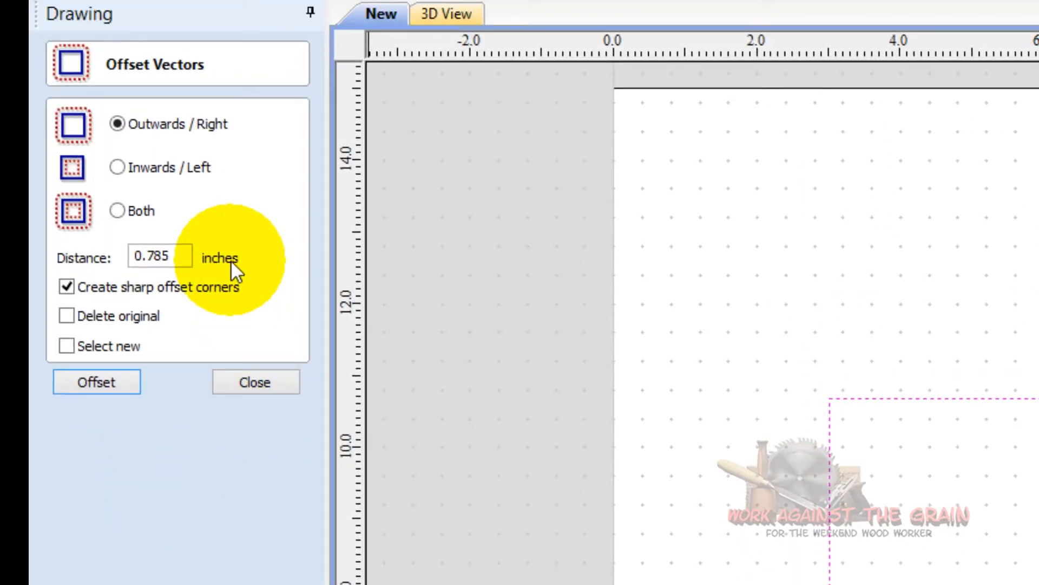
{"action": "left_click", "coordinate": [117, 167]}
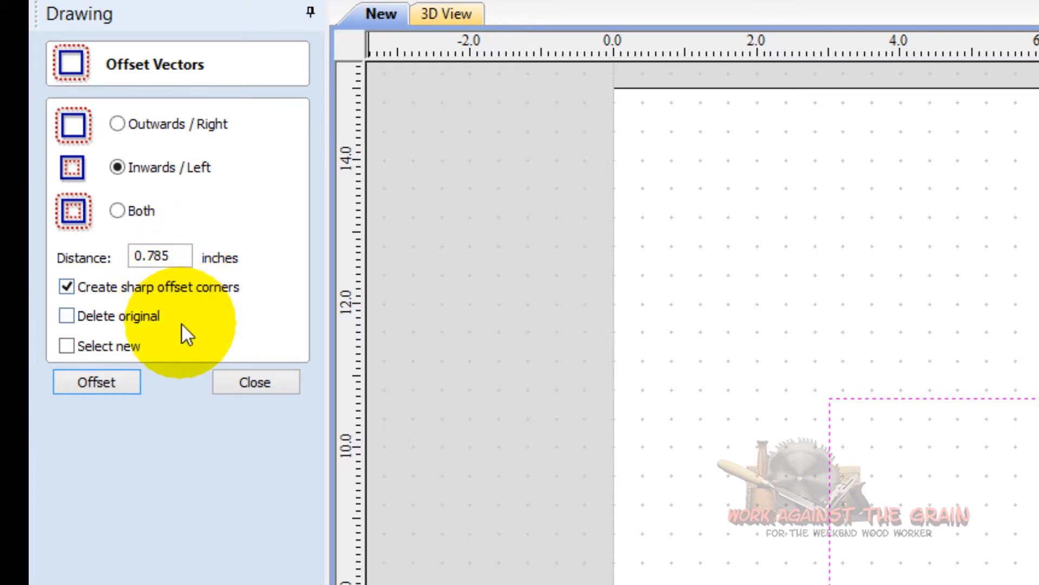
{"action": "left_click", "coordinate": [97, 382]}
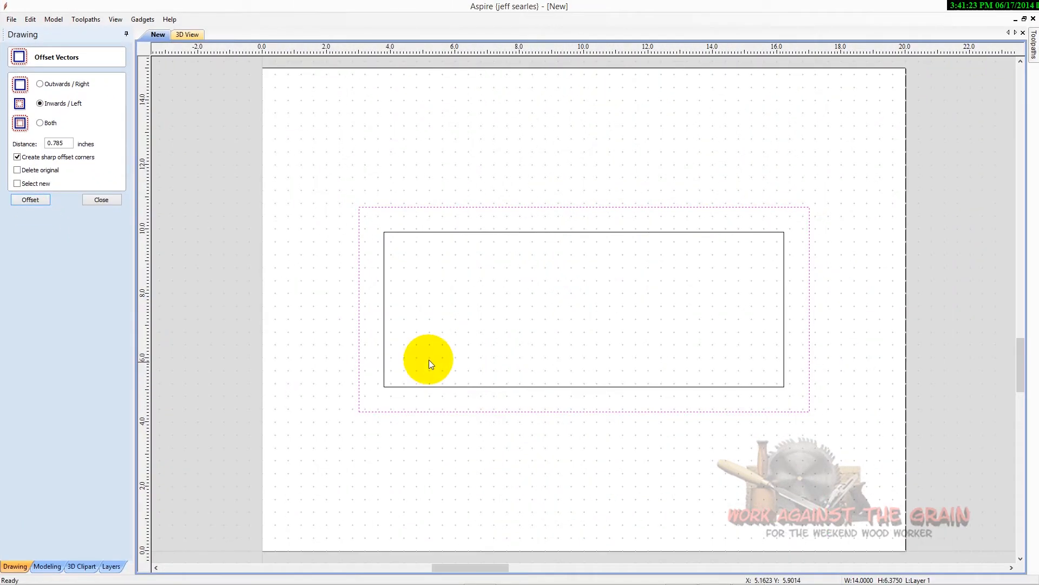
{"action": "left_click", "coordinate": [103, 199]}
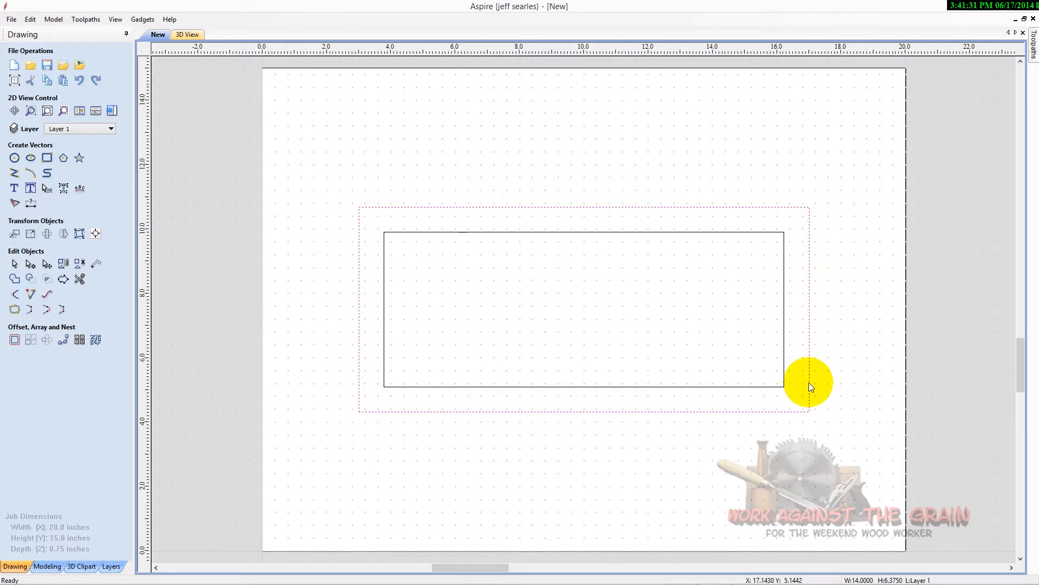
Step: Set up an outside 2D profile toolpath on the inner rectangle with a 0.20 inch cut depth and the Form Tool - 40mm Raised Panel
{"action": "left_click", "coordinate": [784, 370]}
{"action": "mouse_move", "coordinate": [783, 371]}
{"action": "left_mouse_down"}
{"action": "mouse_move", "coordinate": [774, 232]}
{"action": "mouse_move", "coordinate": [784, 231]}
{"action": "mouse_move", "coordinate": [787, 273]}
{"action": "mouse_move", "coordinate": [783, 379]}
{"action": "mouse_move", "coordinate": [690, 389]}
{"action": "mouse_move", "coordinate": [412, 385]}
{"action": "mouse_move", "coordinate": [450, 386]}
{"action": "left_mouse_up"}
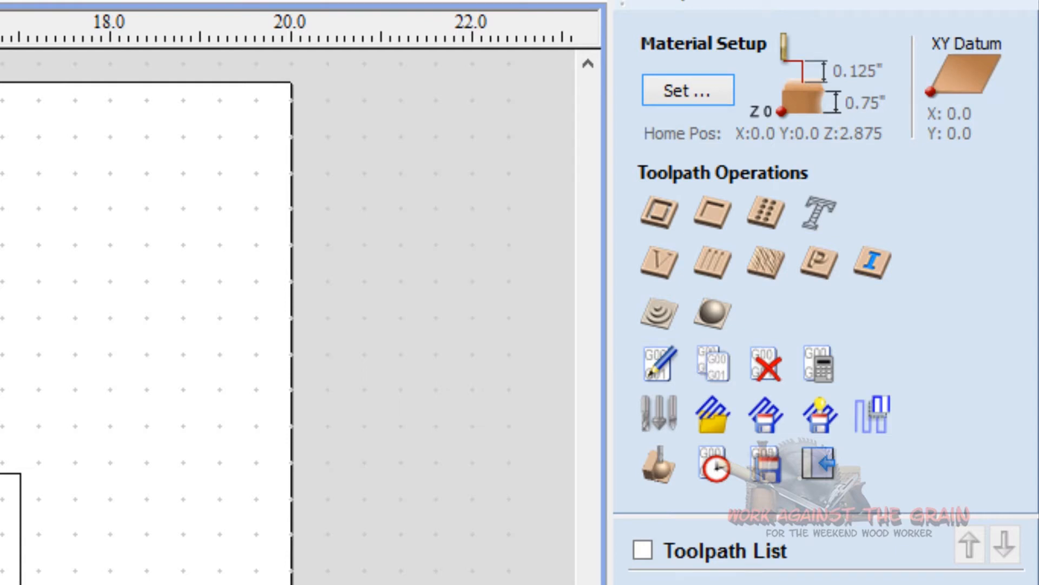
{"action": "left_click", "coordinate": [659, 216]}
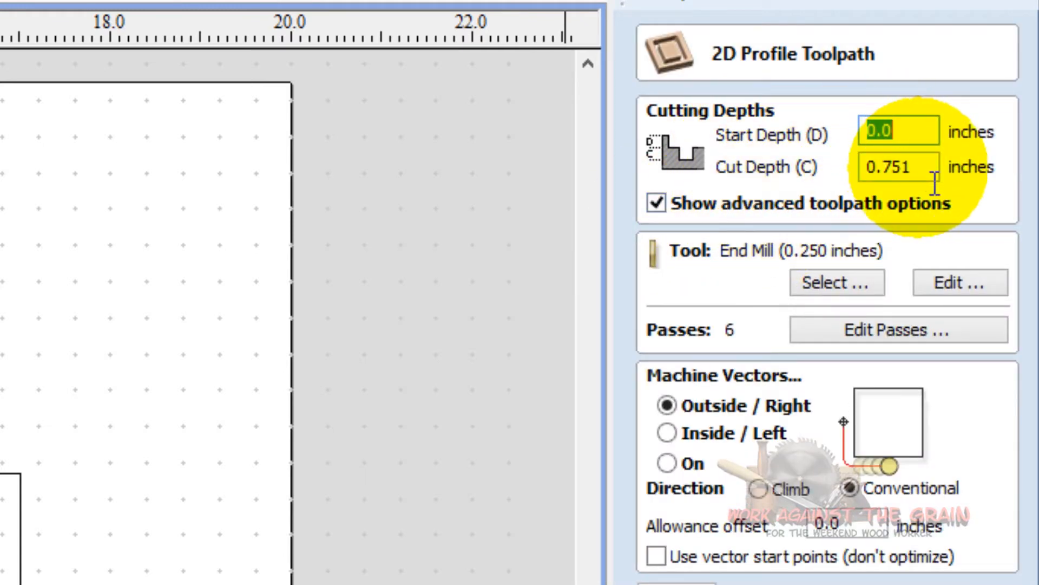
{"action": "left_click", "coordinate": [915, 169]}
{"action": "left_click_drag", "start_coordinate": [915, 169], "coordinate": [870, 189]}
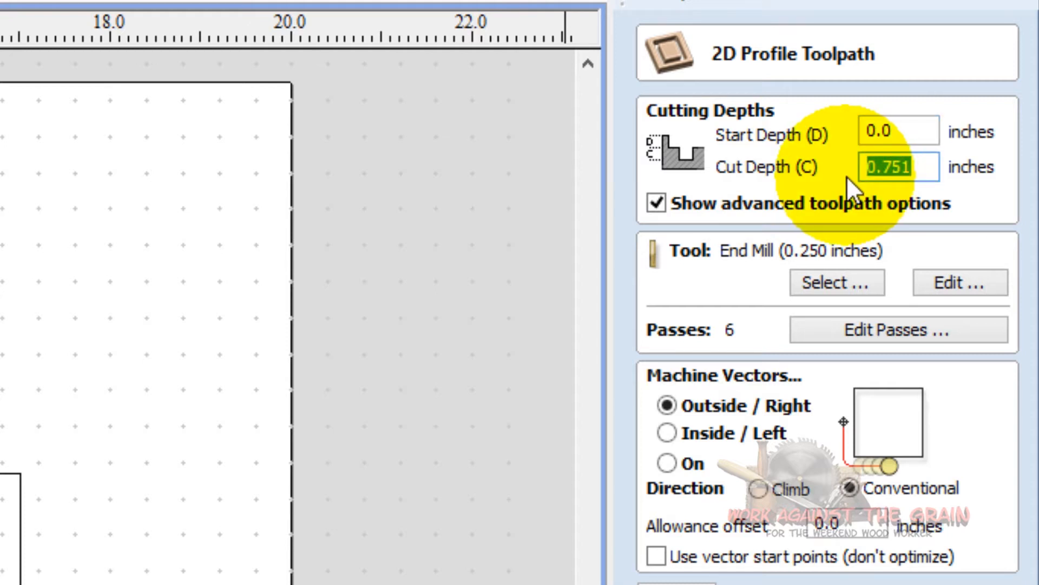
{"action": "type", "text": ".20"}
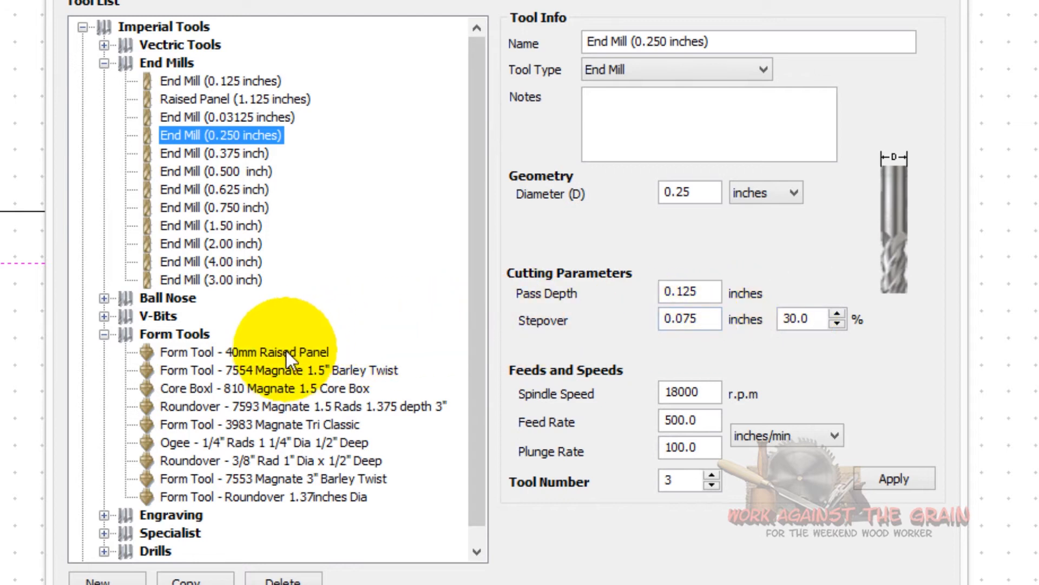
{"action": "left_click", "coordinate": [283, 352]}
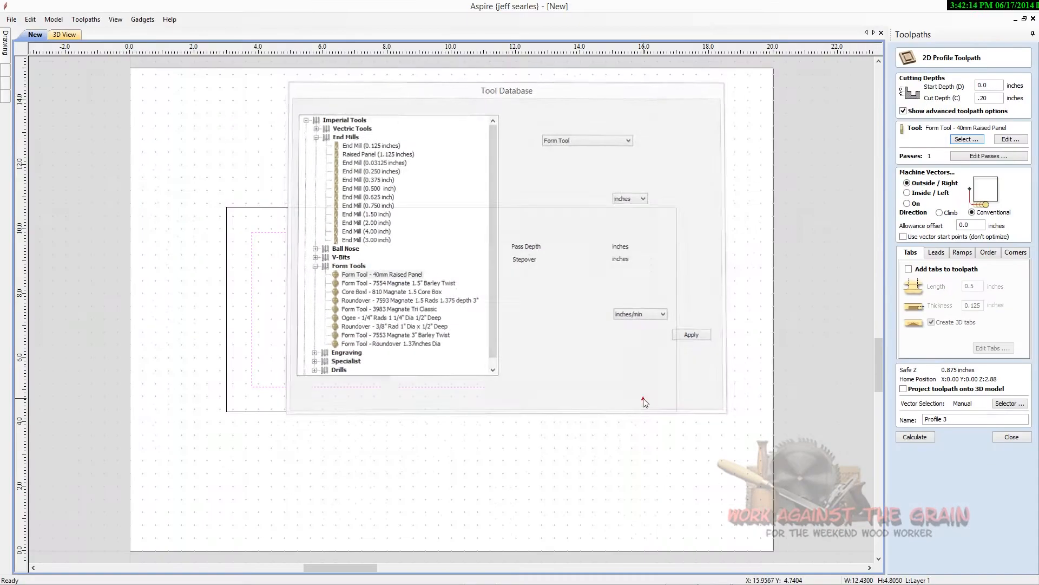
{"action": "left_click", "coordinate": [511, 385]}
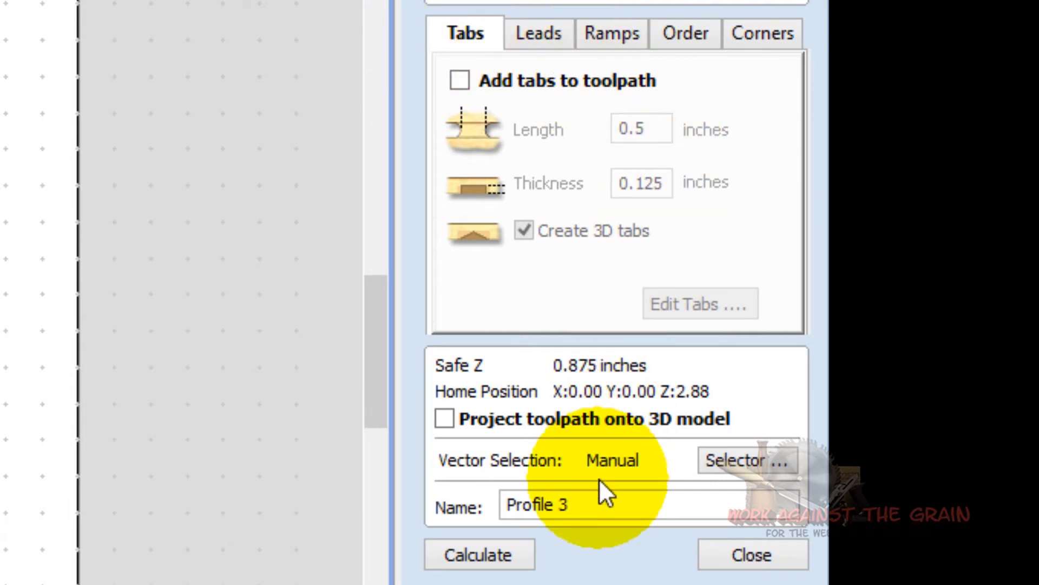
Step: Name the toolpath Raised Portion, calculate it and close the toolpath preview
{"action": "left_click_drag", "start_coordinate": [599, 517], "coordinate": [494, 538]}
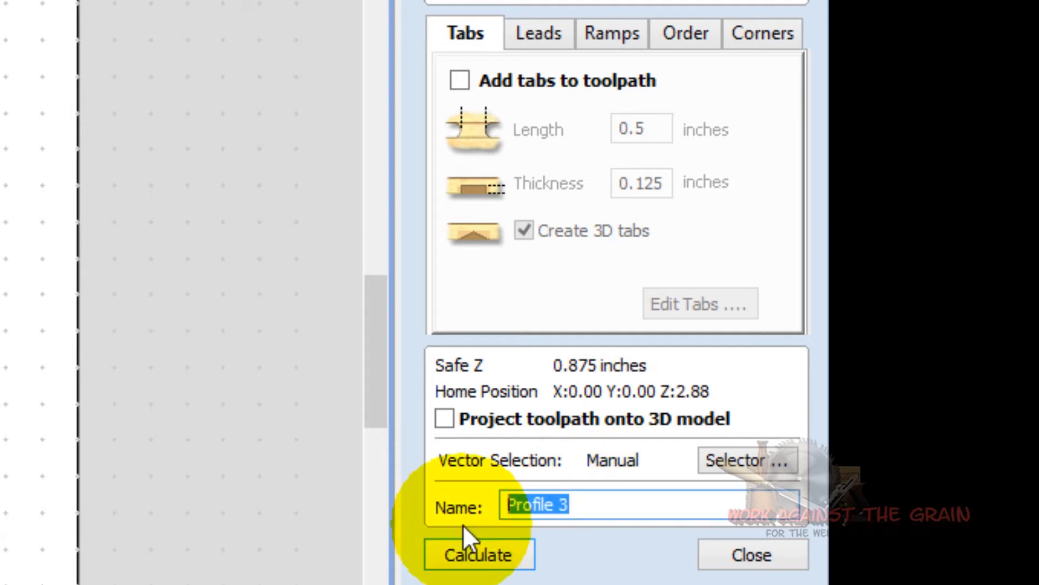
{"action": "type", "text": "Raised"}
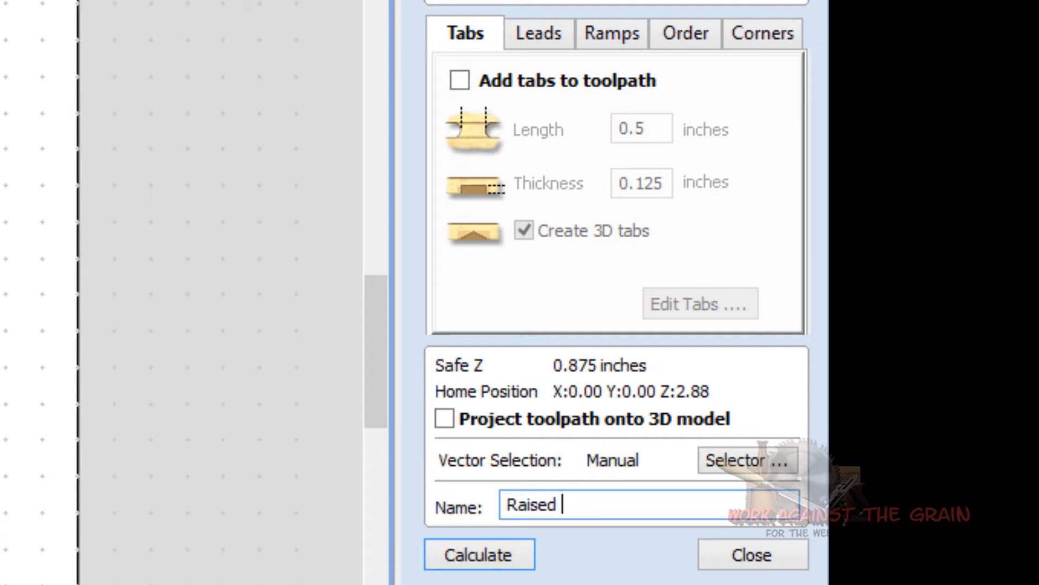
{"action": "type", "text": " Portion"}
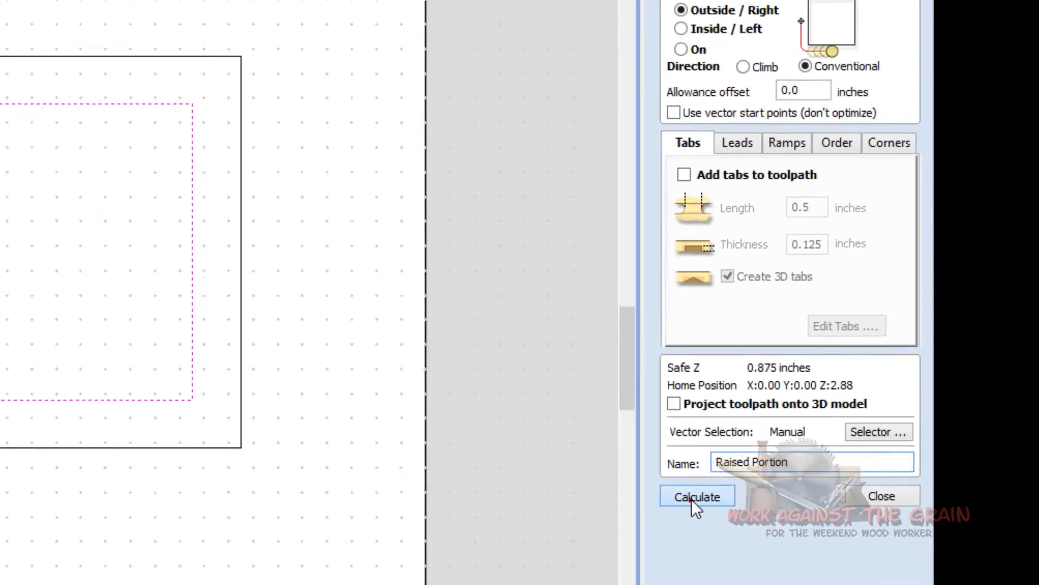
{"action": "left_click", "coordinate": [690, 497]}
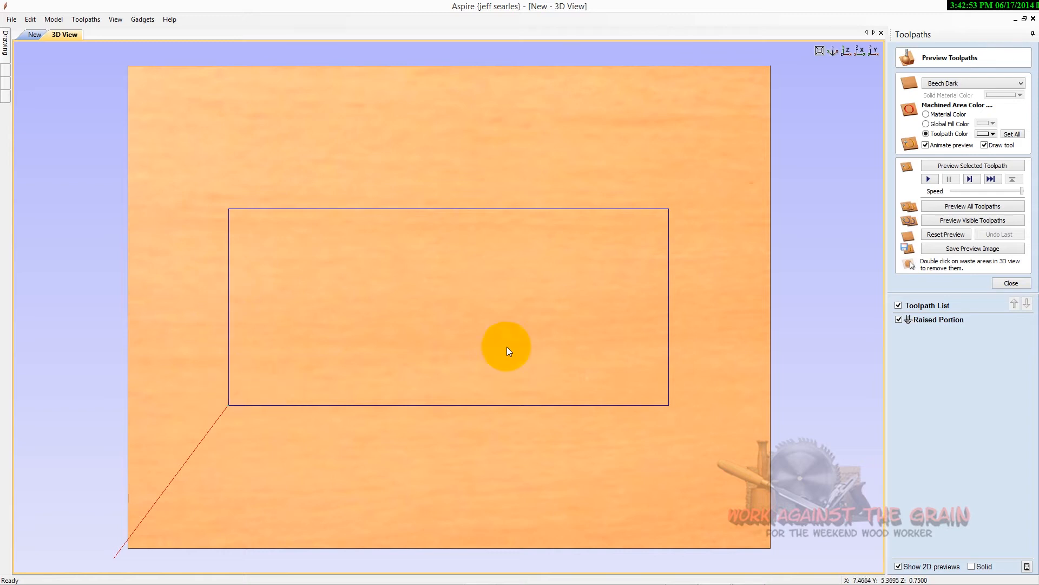
{"action": "left_click", "coordinate": [1011, 282]}
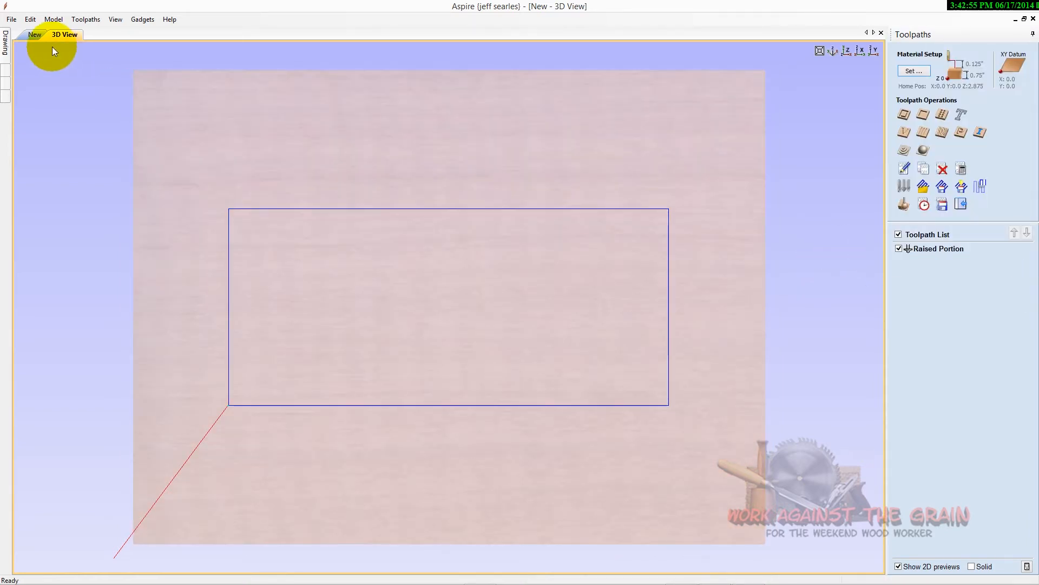
Step: Start a 2D profile toolpath on the outer rectangle in the 2D view with a cut depth of 0.751 inches
{"action": "left_click", "coordinate": [36, 34]}
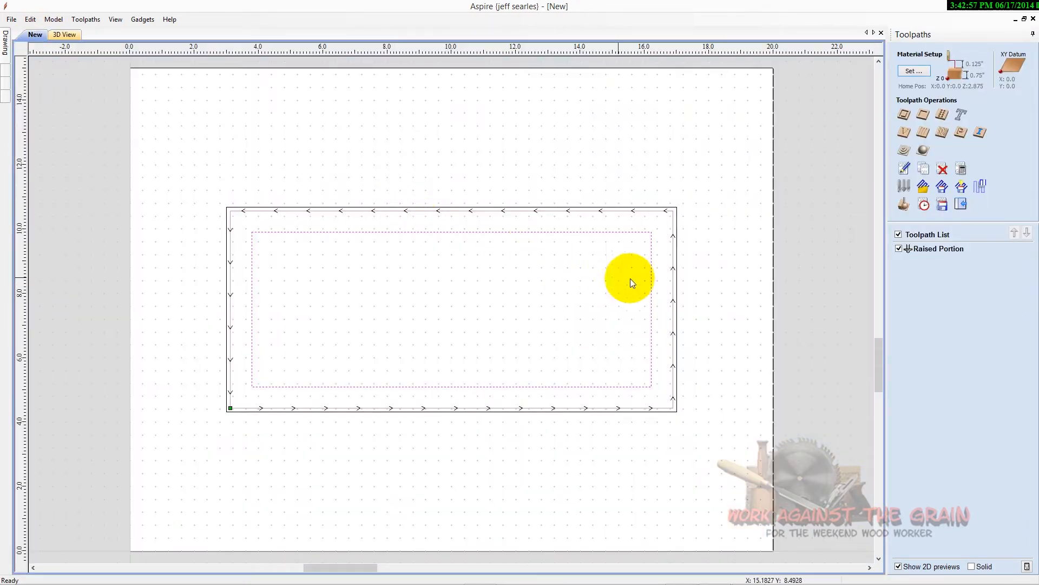
{"action": "left_click", "coordinate": [718, 281]}
{"action": "left_click", "coordinate": [678, 290]}
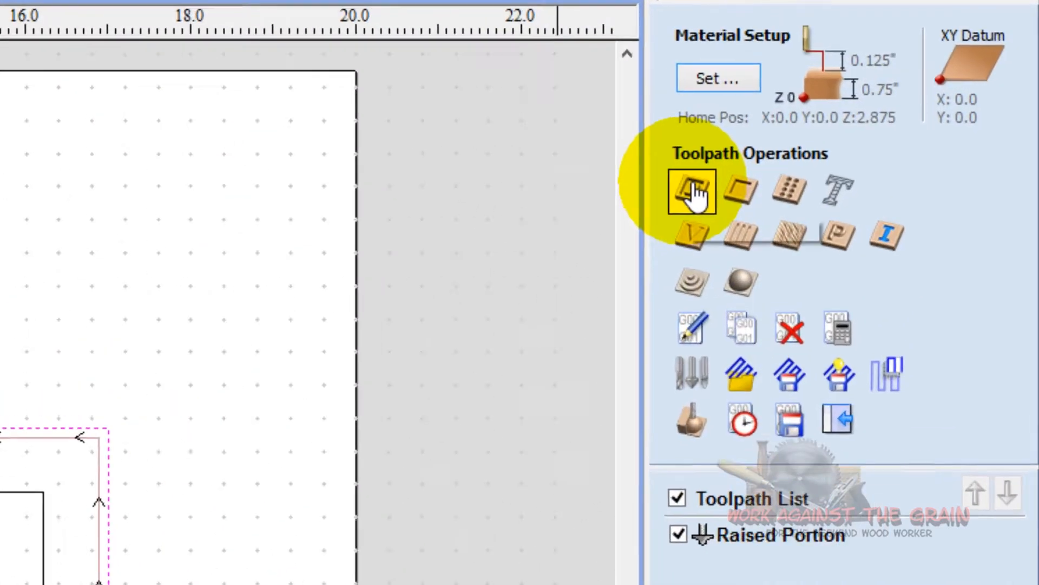
{"action": "left_click", "coordinate": [904, 114]}
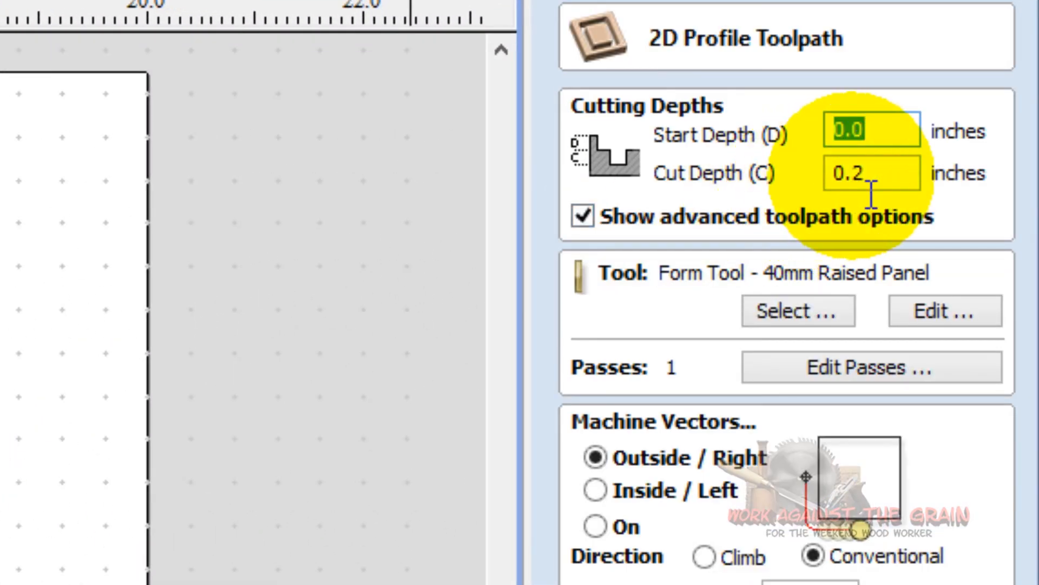
{"action": "double_click", "coordinate": [866, 174]}
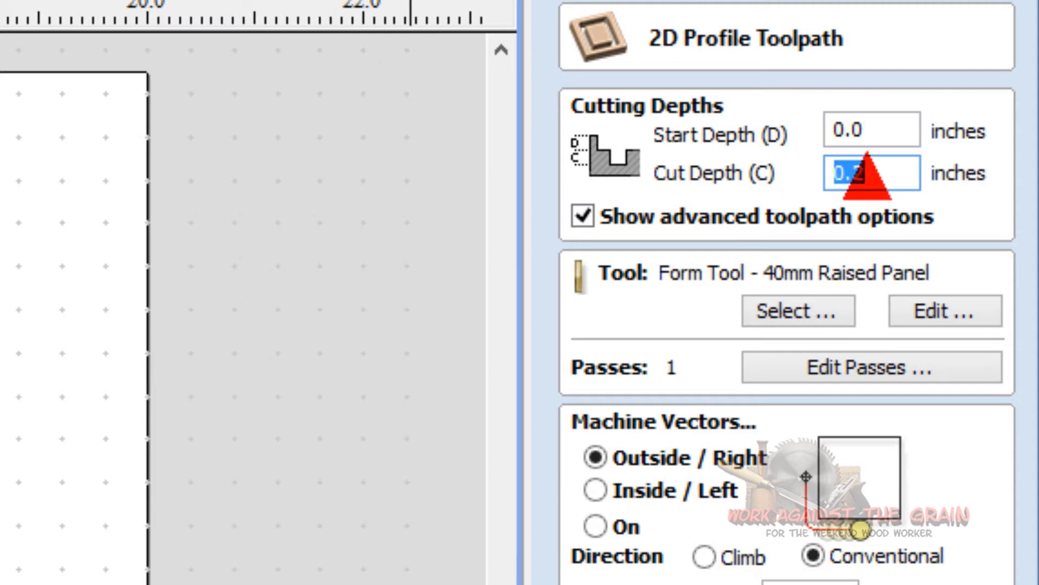
{"action": "type", "text": ".751"}
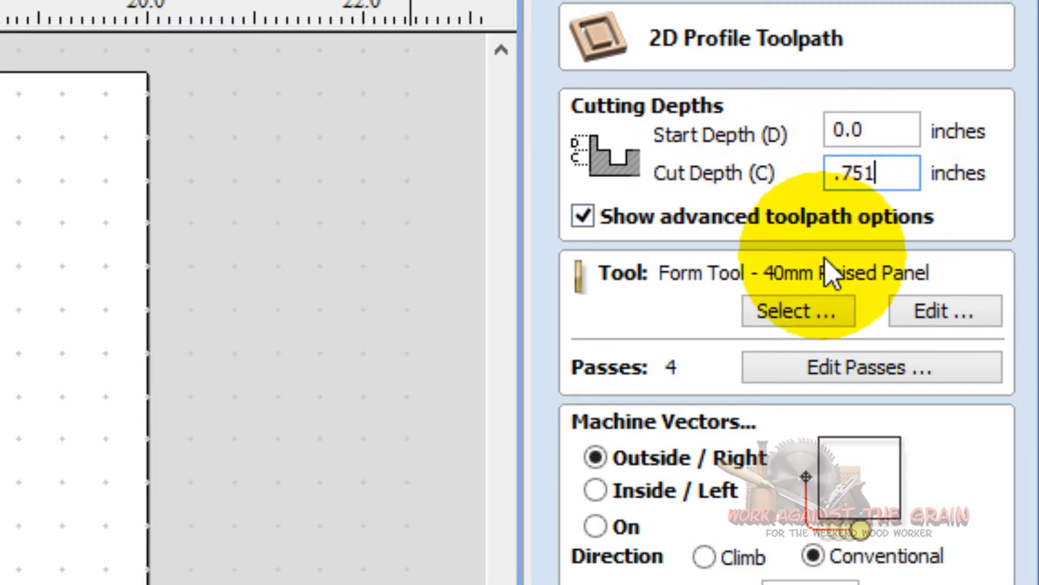
Step: Assign the End Mill (0.250 inches) to the outer rectangle's profile toolpath
{"action": "left_click", "coordinate": [796, 313]}
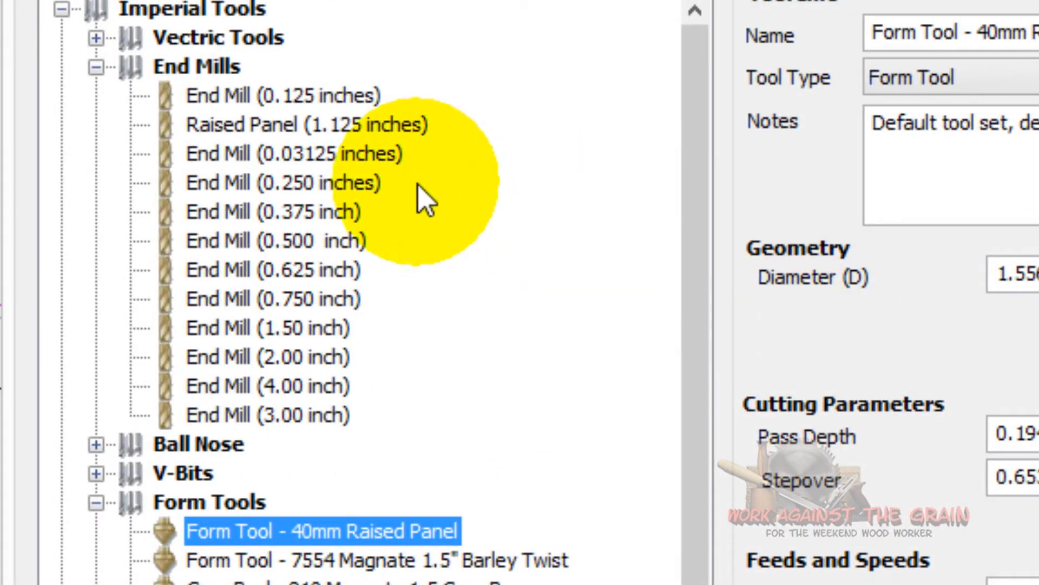
{"action": "left_click", "coordinate": [337, 182]}
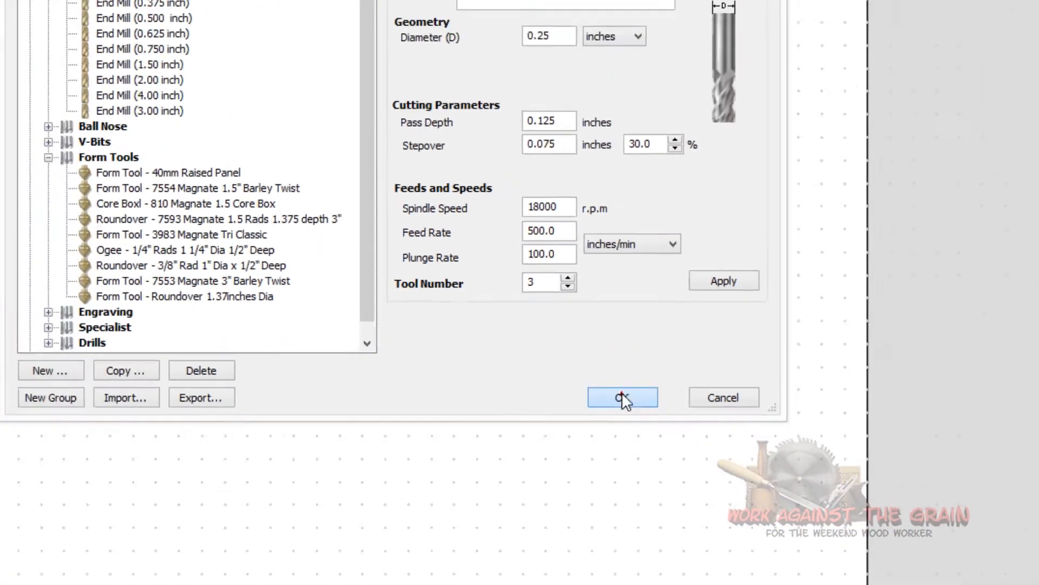
{"action": "left_click", "coordinate": [622, 398]}
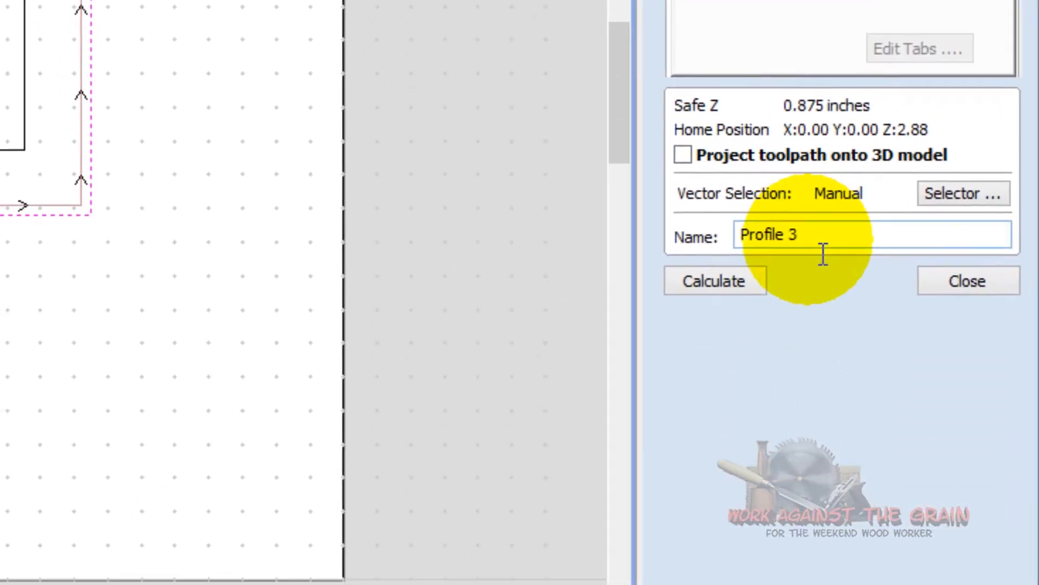
Step: Name the toolpath Drawer Front Cut Out and calculate it, accepting the cut through the material
{"action": "left_click_drag", "start_coordinate": [798, 239], "coordinate": [659, 238]}
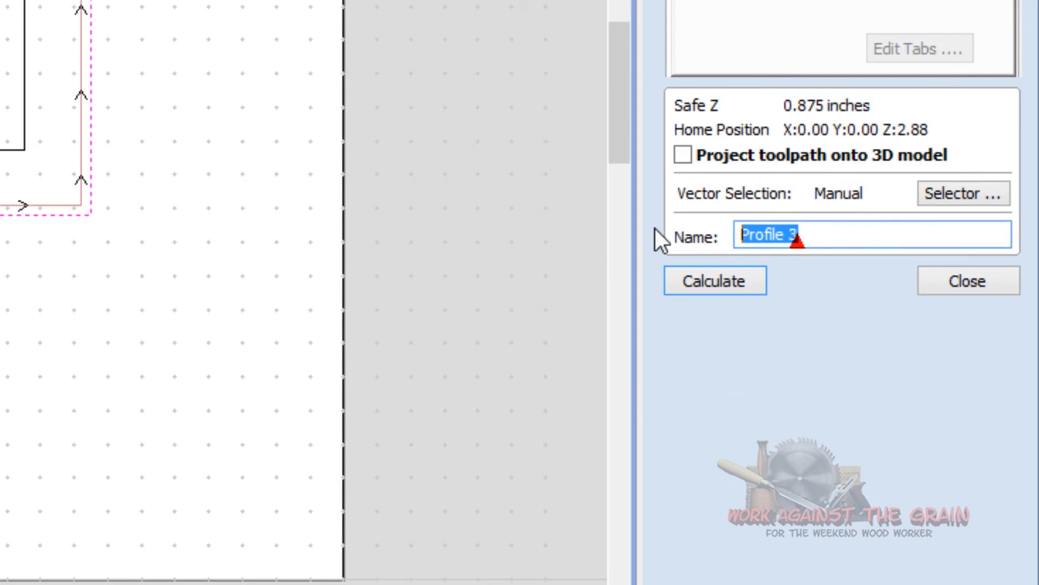
{"action": "type", "text": "Drawer Front Cut Out"}
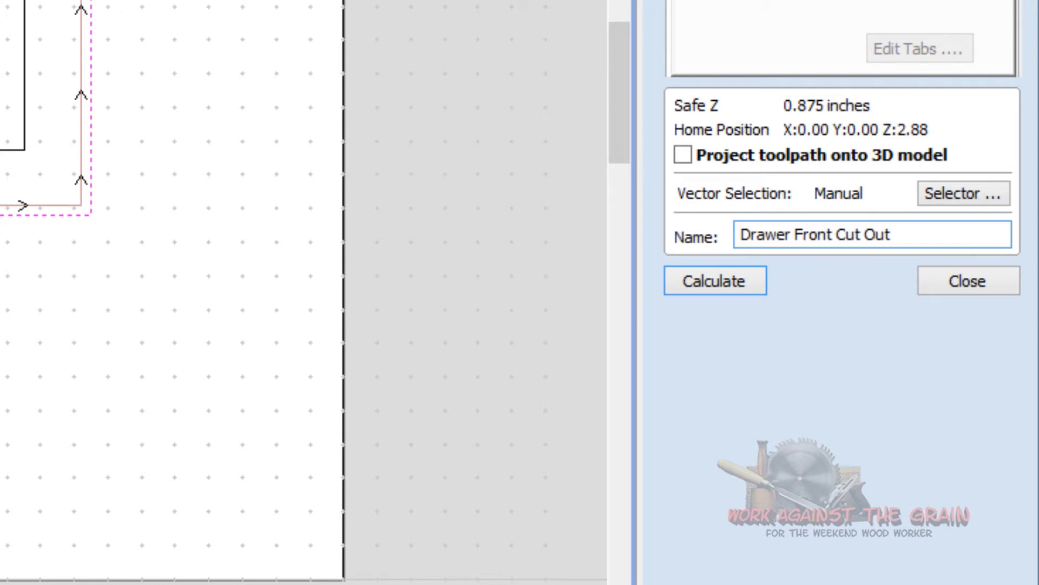
{"action": "left_click", "coordinate": [754, 287]}
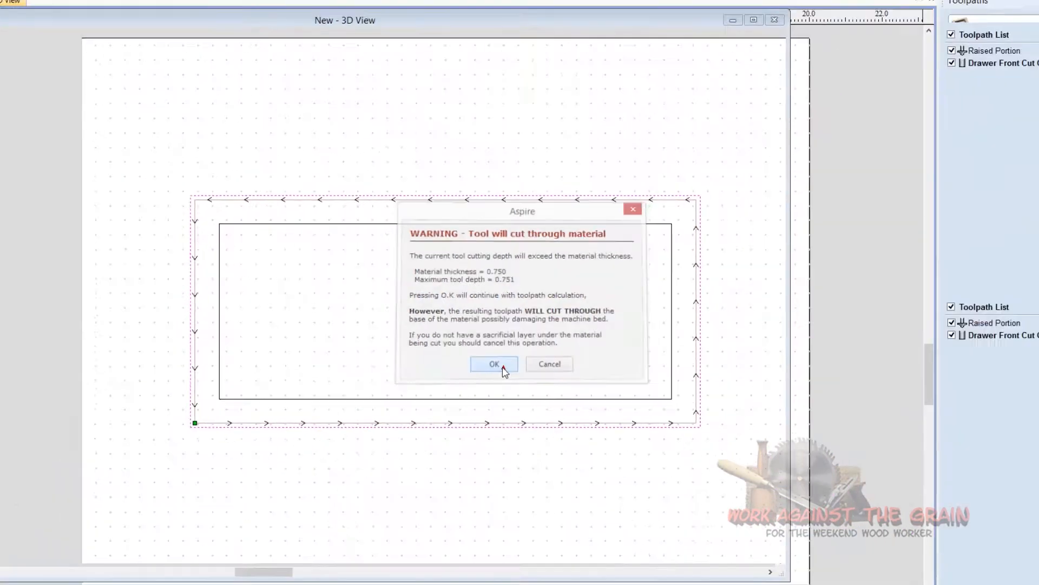
{"action": "left_click", "coordinate": [503, 367]}
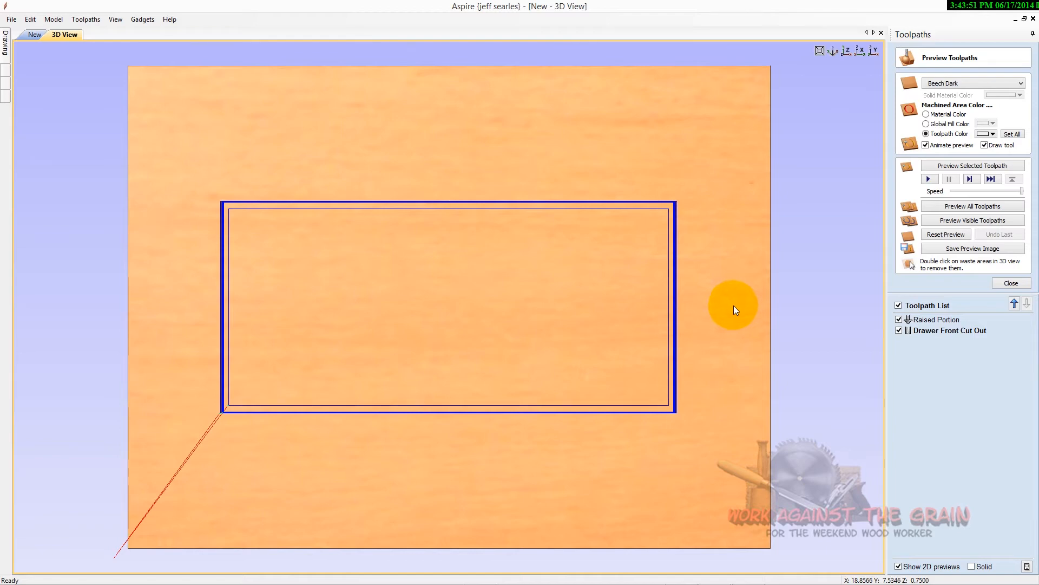
Step: Preview all toolpaths, remove the waste material around the drawer front, inspect the panel from several angles and close the preview
{"action": "left_click", "coordinate": [945, 208]}
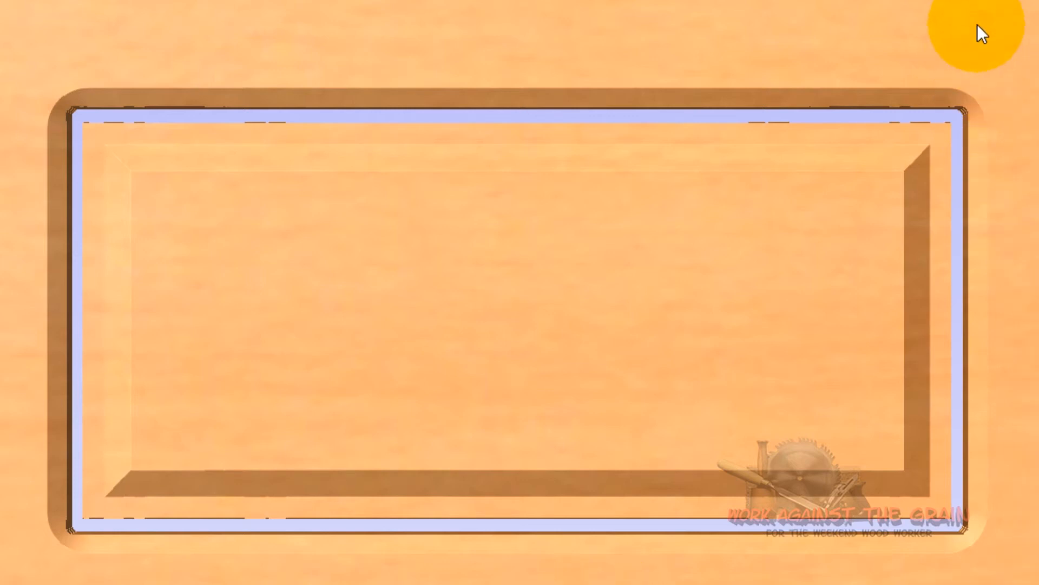
{"action": "double_click", "coordinate": [972, 21]}
{"action": "mouse_move", "coordinate": [893, 299]}
{"action": "left_mouse_down"}
{"action": "mouse_move", "coordinate": [462, 262]}
{"action": "mouse_move", "coordinate": [429, 385]}
{"action": "mouse_move", "coordinate": [410, 405]}
{"action": "mouse_move", "coordinate": [427, 109]}
{"action": "left_mouse_up"}
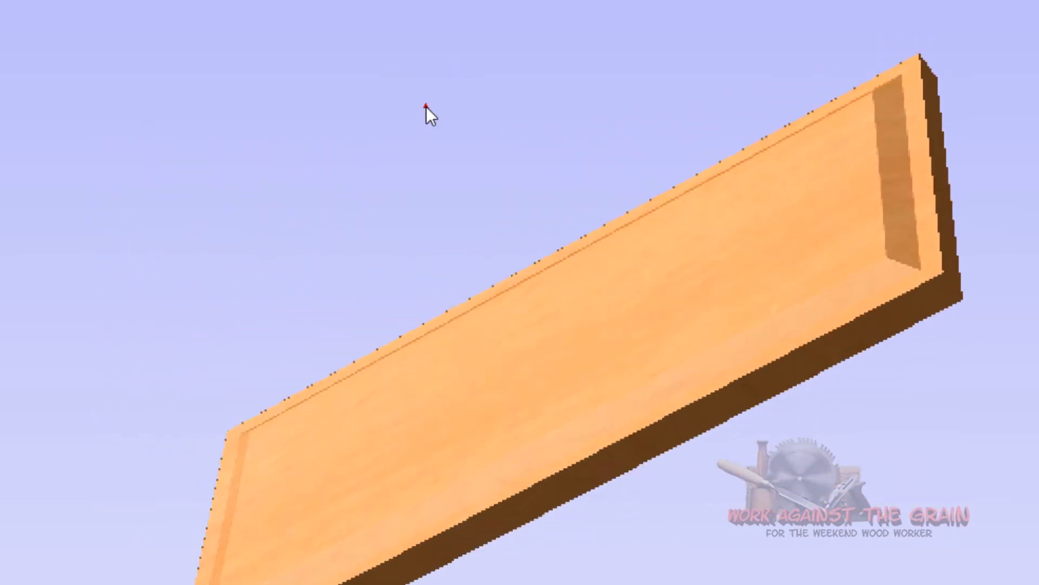
{"action": "left_click_drag", "start_coordinate": [554, 255], "coordinate": [1038, 482]}
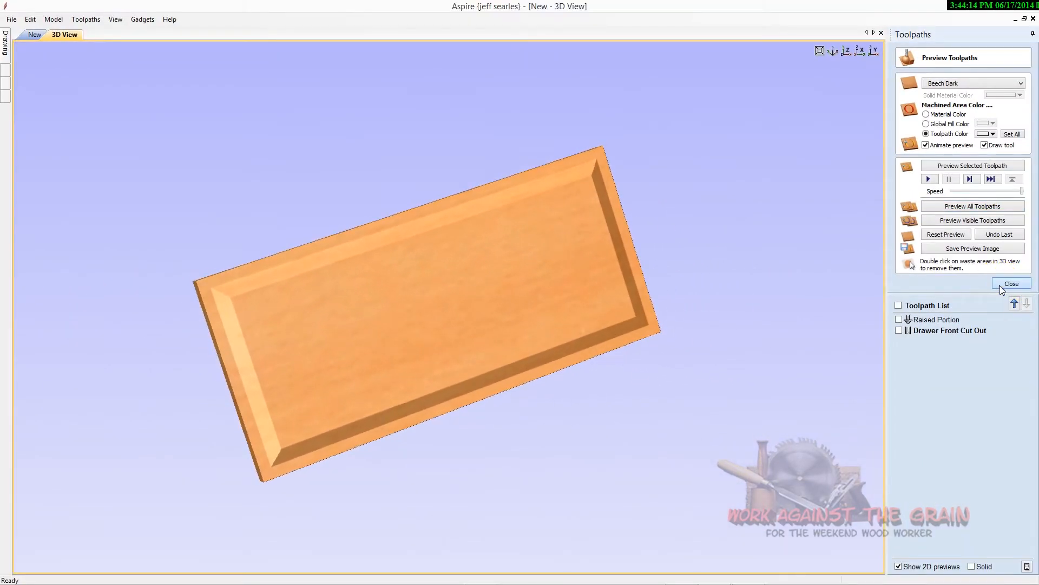
{"action": "left_click", "coordinate": [999, 285]}
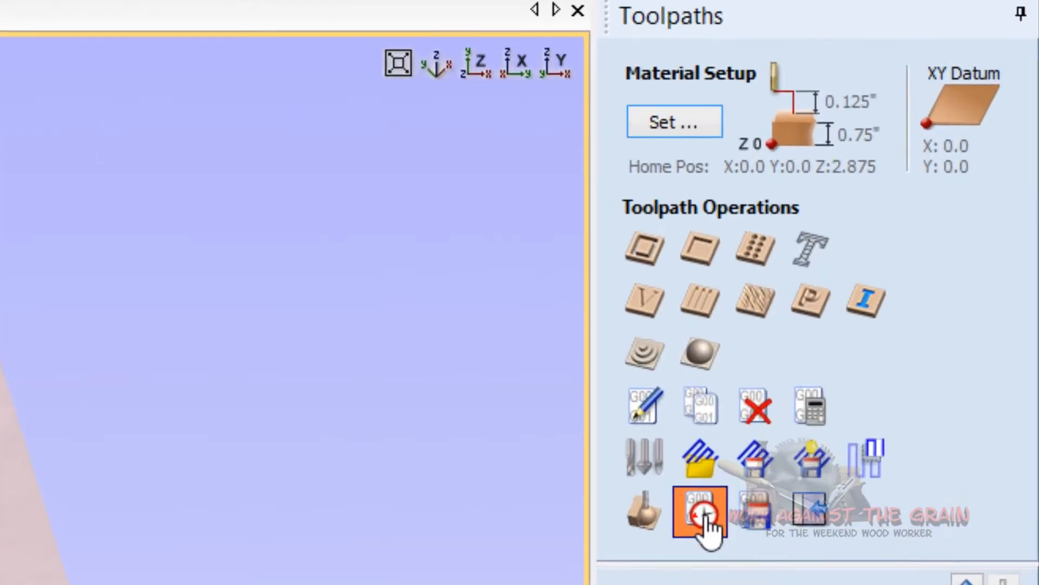
Step: Check the estimated machining times in the toolpaths summary and close it
{"action": "left_click", "coordinate": [920, 203]}
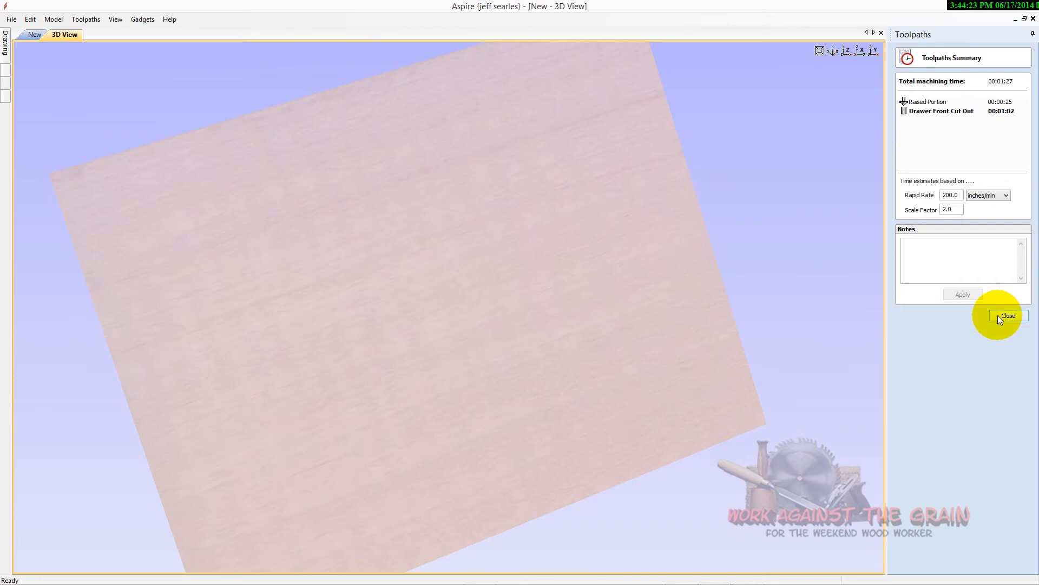
{"action": "left_click", "coordinate": [1006, 316]}
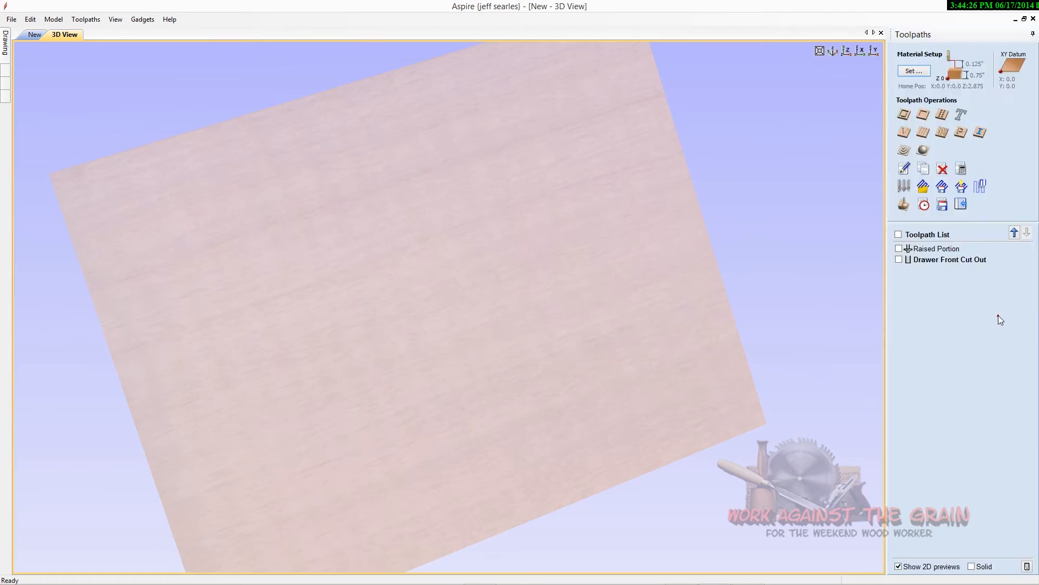
Step: Reopen the toolpath preview and examine the drawer front's raised profile and cut edges from different angles
{"action": "left_click", "coordinate": [904, 204]}
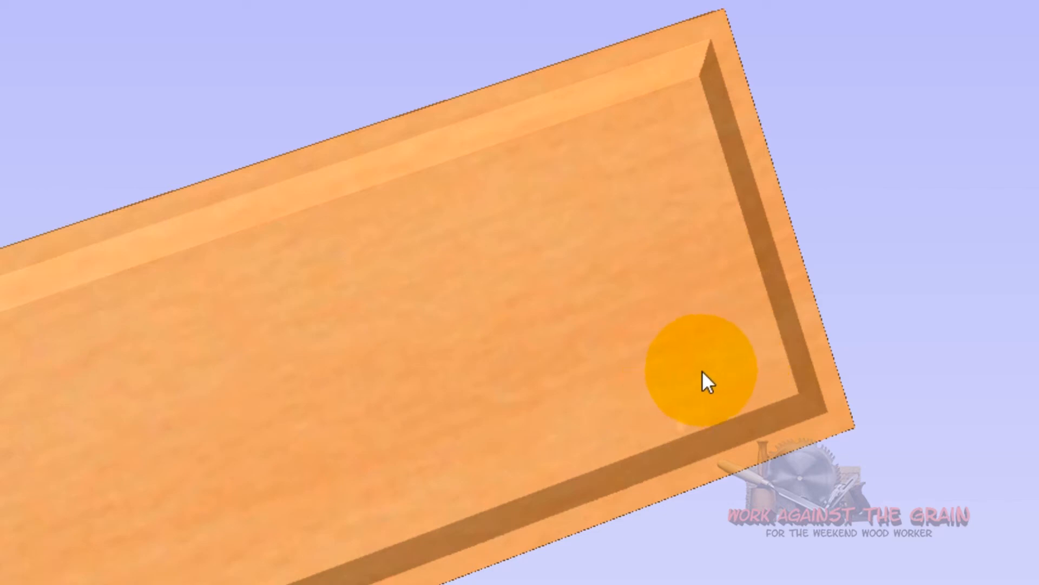
{"action": "mouse_move", "coordinate": [762, 395]}
{"action": "left_mouse_down"}
{"action": "mouse_move", "coordinate": [725, 502]}
{"action": "mouse_move", "coordinate": [326, 468]}
{"action": "mouse_move", "coordinate": [9, 387]}
{"action": "mouse_move", "coordinate": [8, 431]}
{"action": "mouse_move", "coordinate": [36, 469]}
{"action": "mouse_move", "coordinate": [35, 505]}
{"action": "mouse_move", "coordinate": [3, 228]}
{"action": "mouse_move", "coordinate": [2, 411]}
{"action": "mouse_move", "coordinate": [122, 440]}
{"action": "mouse_move", "coordinate": [330, 268]}
{"action": "mouse_move", "coordinate": [342, 278]}
{"action": "mouse_move", "coordinate": [294, 375]}
{"action": "mouse_move", "coordinate": [309, 446]}
{"action": "mouse_move", "coordinate": [382, 357]}
{"action": "mouse_move", "coordinate": [395, 306]}
{"action": "mouse_move", "coordinate": [505, 463]}
{"action": "mouse_move", "coordinate": [446, 475]}
{"action": "mouse_move", "coordinate": [476, 479]}
{"action": "left_mouse_up"}
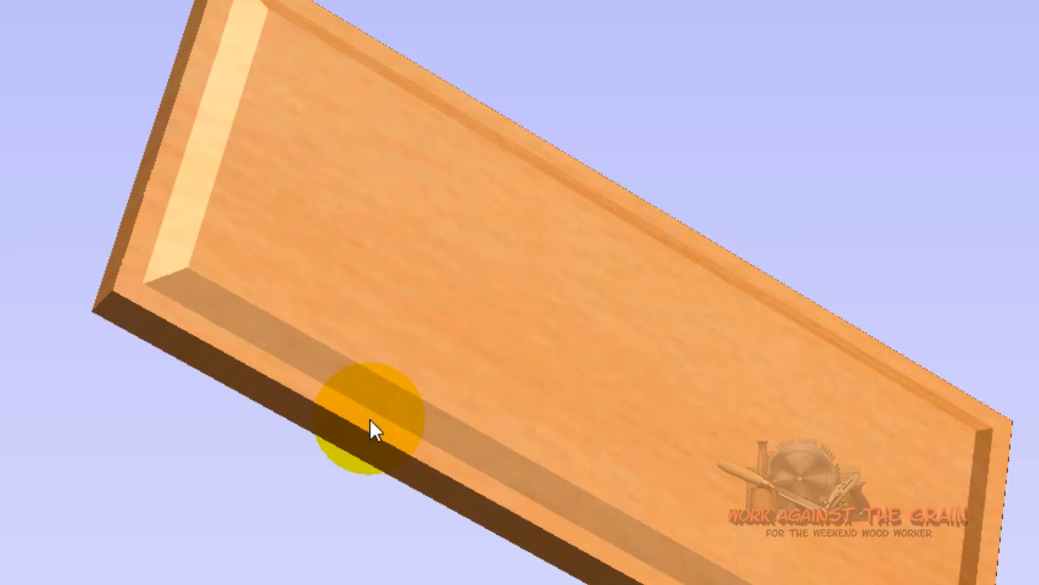
{"action": "left_click_drag", "start_coordinate": [231, 352], "coordinate": [218, 329]}
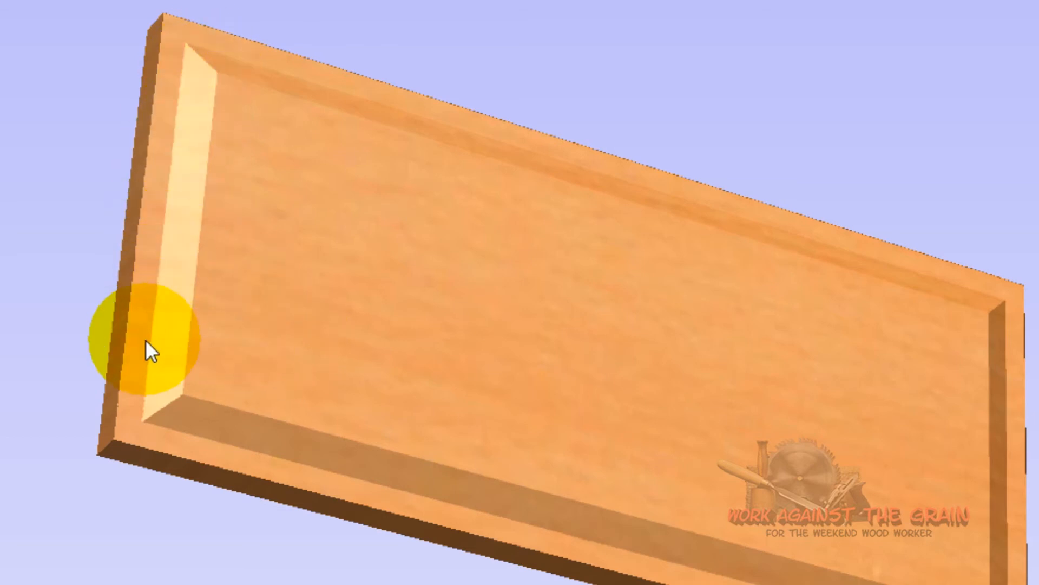
{"action": "left_click_drag", "start_coordinate": [199, 405], "coordinate": [190, 445]}
{"action": "mouse_move", "coordinate": [759, 259]}
{"action": "left_mouse_down"}
{"action": "mouse_move", "coordinate": [494, 271]}
{"action": "mouse_move", "coordinate": [420, 297]}
{"action": "mouse_move", "coordinate": [249, 321]}
{"action": "left_mouse_up"}
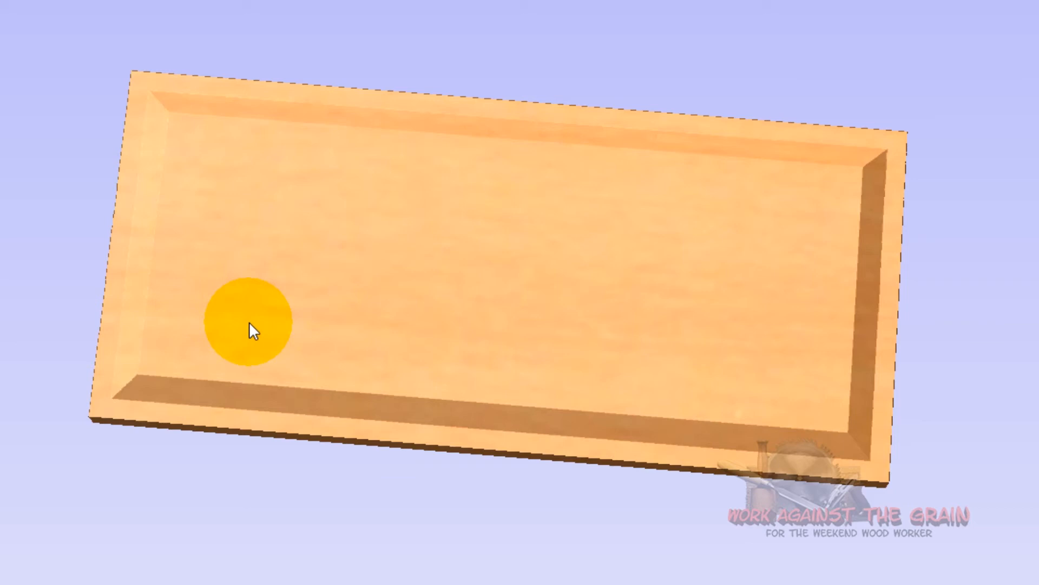
{"action": "mouse_move", "coordinate": [257, 332]}
{"action": "left_mouse_down"}
{"action": "mouse_move", "coordinate": [281, 413]}
{"action": "mouse_move", "coordinate": [211, 304]}
{"action": "mouse_move", "coordinate": [444, 332]}
{"action": "left_mouse_up"}
{"action": "left_click_drag", "start_coordinate": [770, 255], "coordinate": [769, 338]}
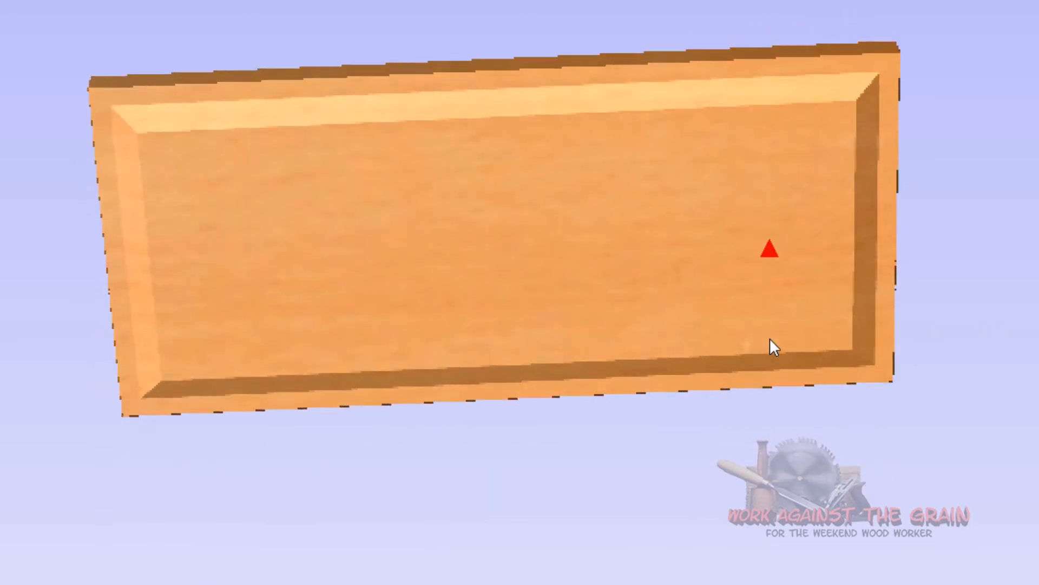